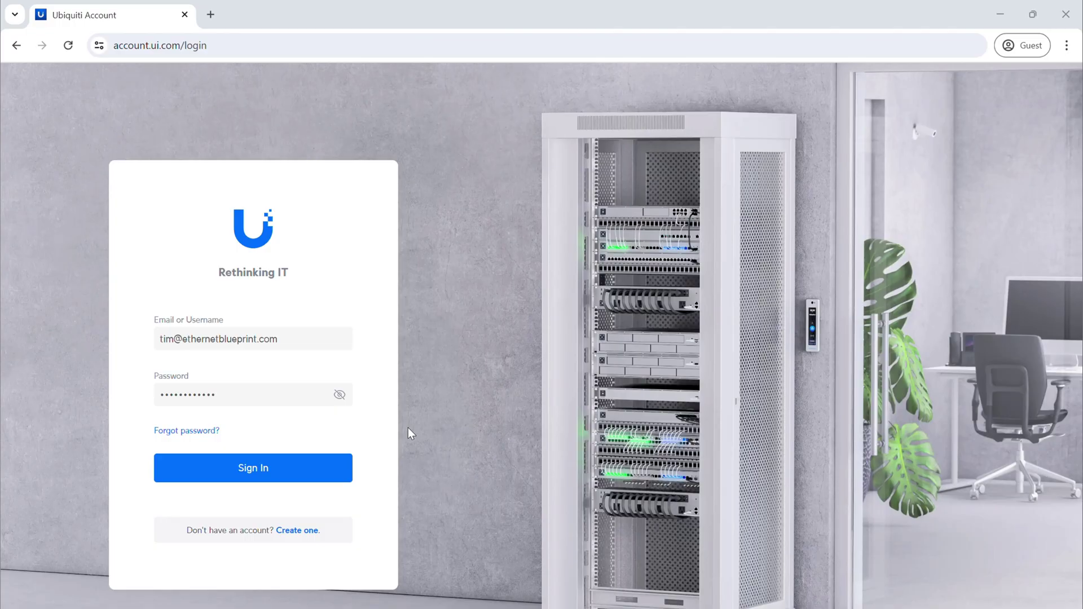
- Sign in to the Ubiquiti account with the prefilled credentials and install the Protect application on the My UDM Pro console
{"action": "left_click", "coordinate": [257, 470]}
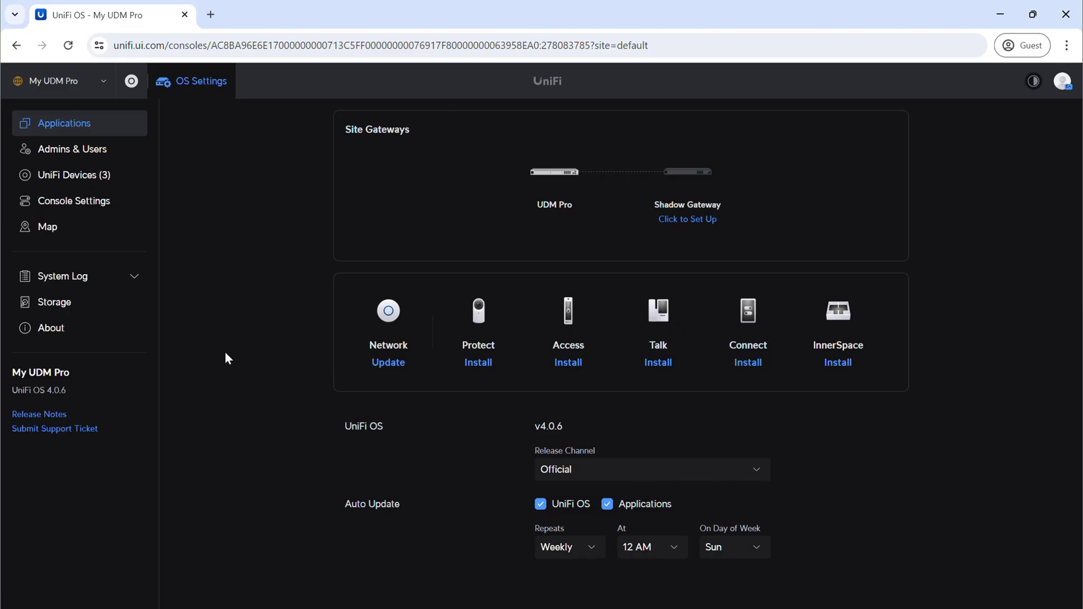
{"action": "left_click", "coordinate": [131, 82]}
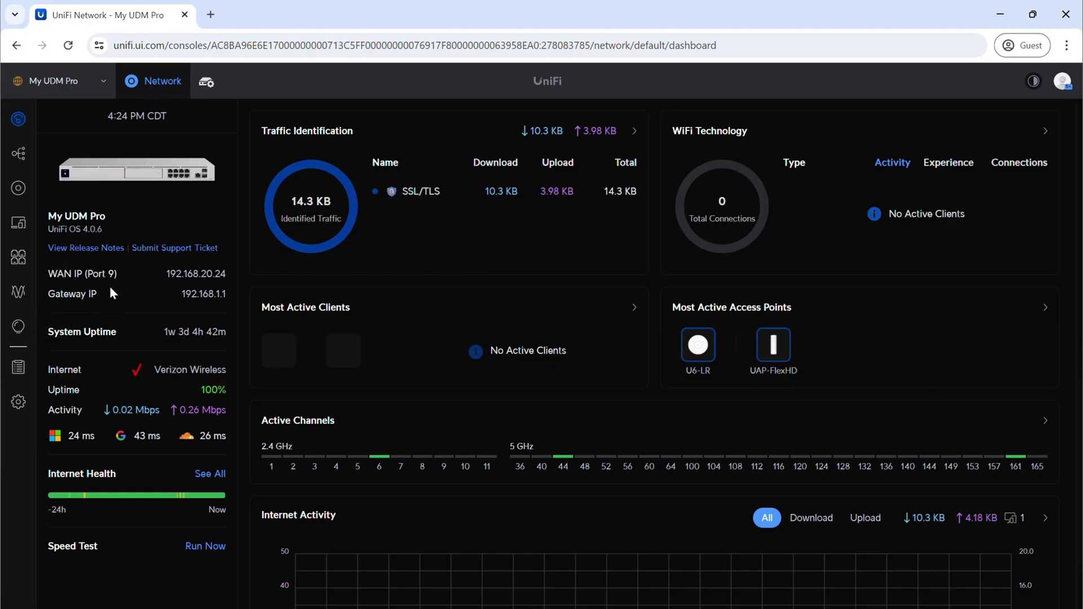
{"action": "left_click", "coordinate": [214, 79]}
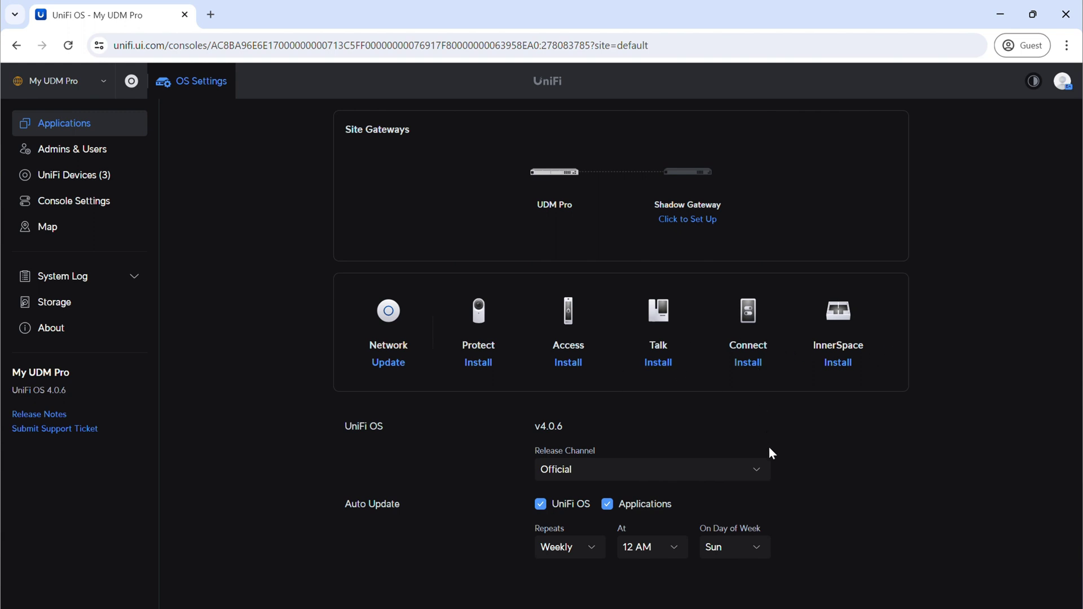
{"action": "left_click", "coordinate": [478, 362]}
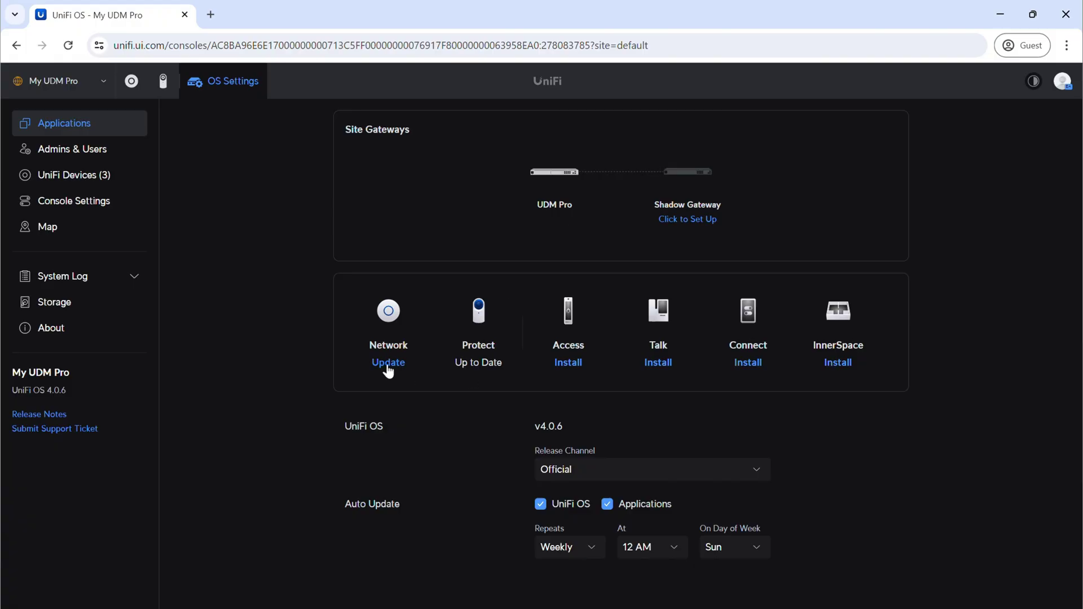
{"action": "mouse_move", "coordinate": [390, 370]}
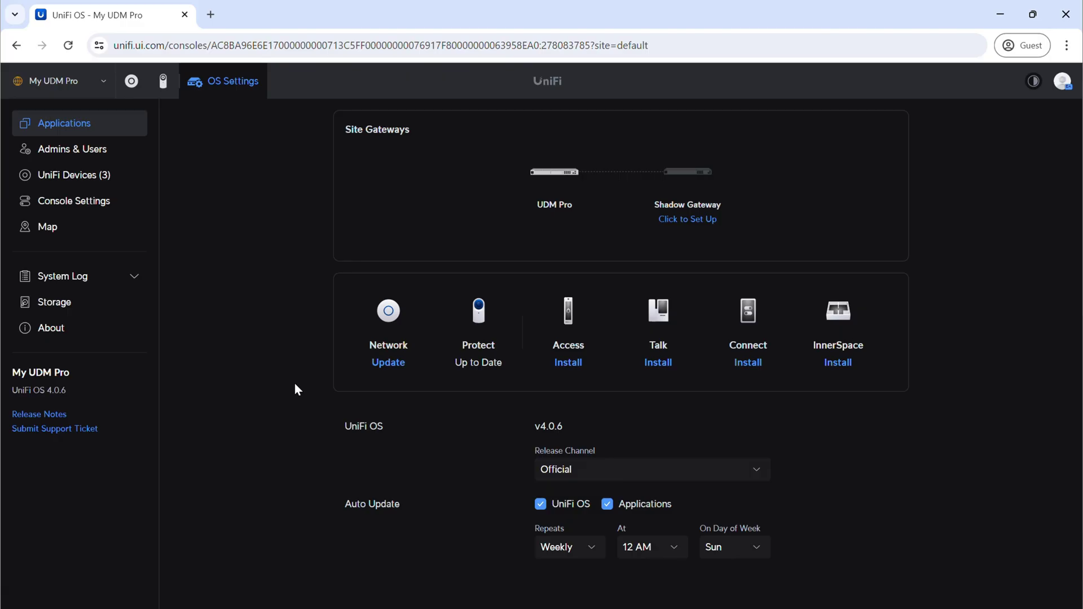
- Open the Protect application and look through its devices, playback, detections, system log and settings pages
{"action": "left_click", "coordinate": [164, 82]}
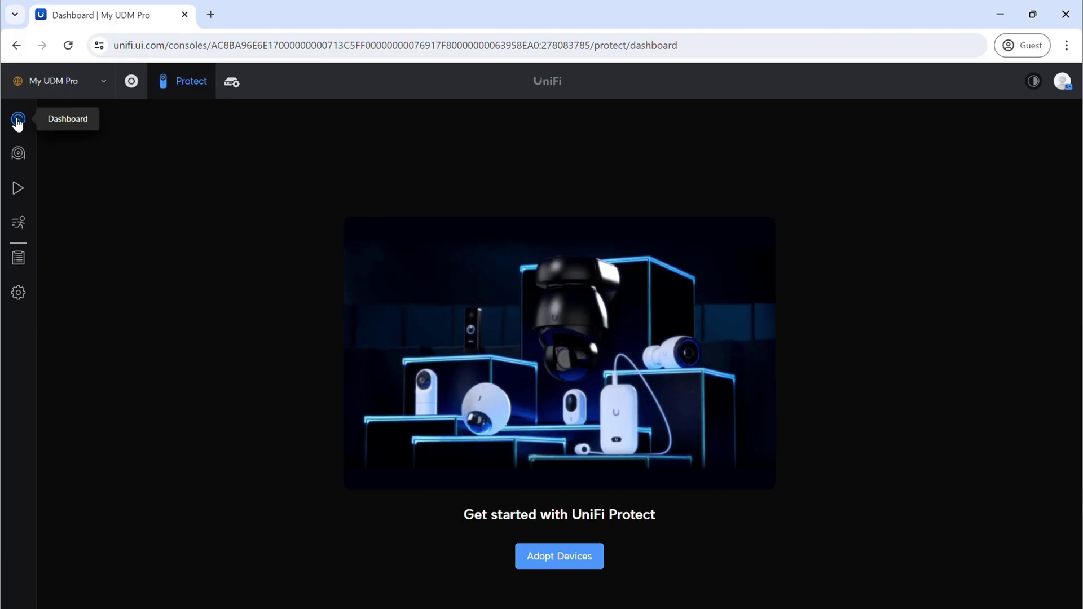
{"action": "left_click", "coordinate": [17, 156]}
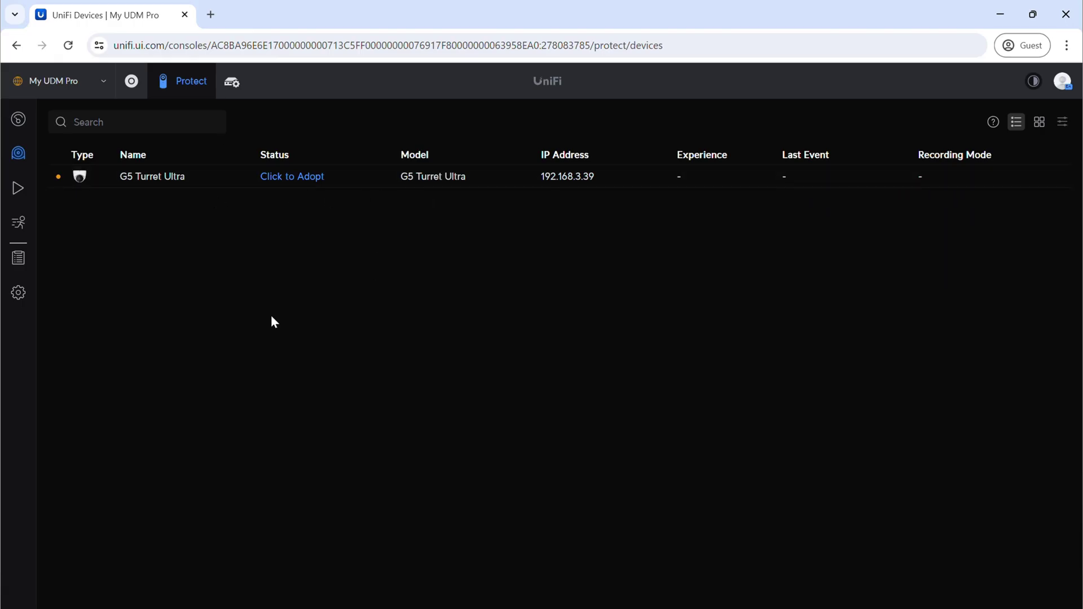
{"action": "left_click", "coordinate": [18, 190]}
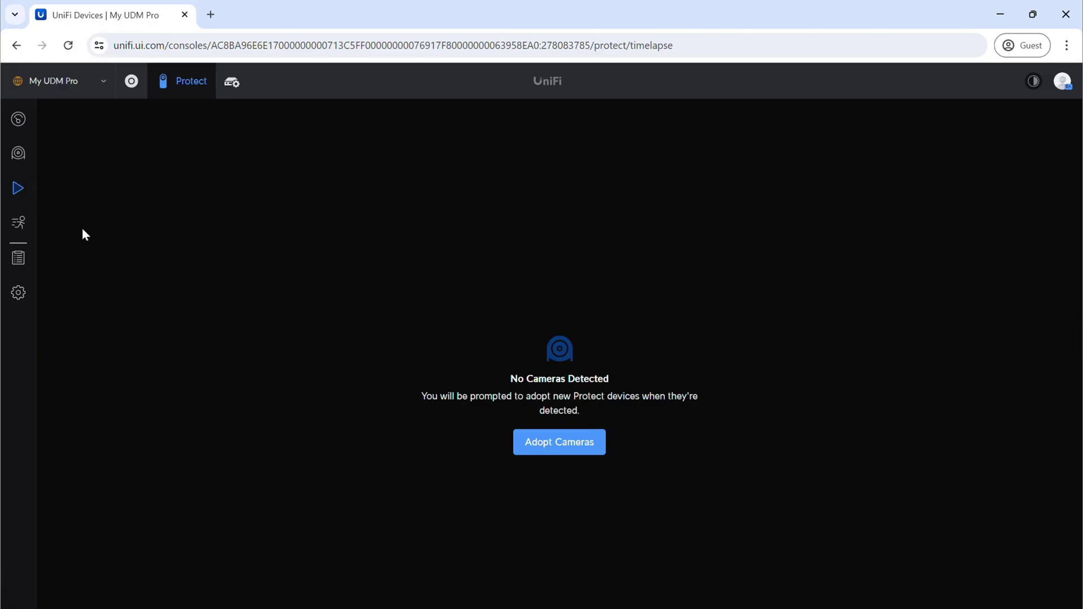
{"action": "left_click", "coordinate": [25, 225]}
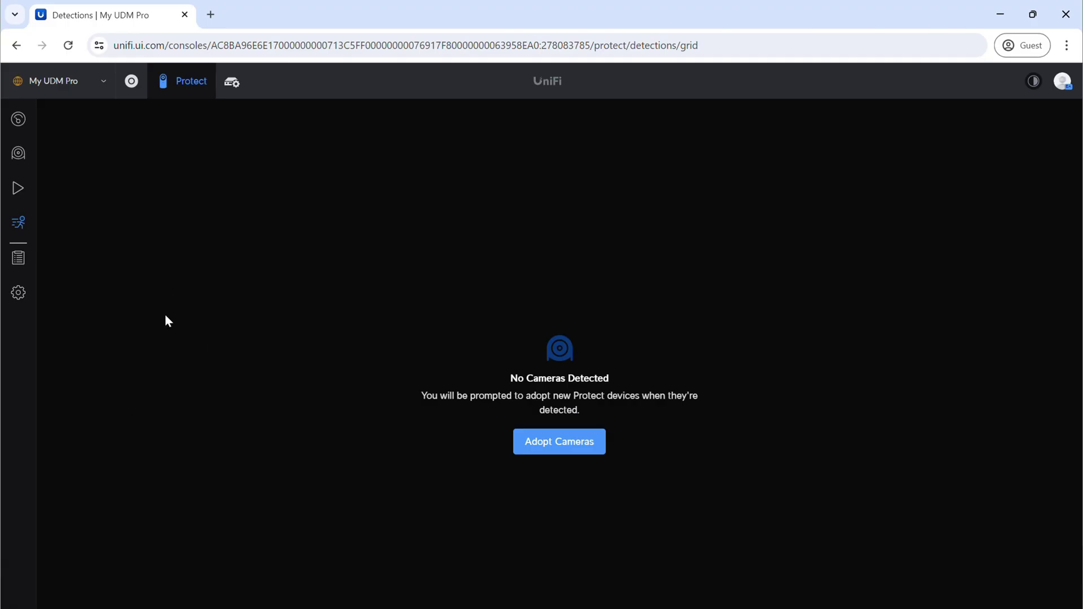
{"action": "left_click", "coordinate": [20, 261]}
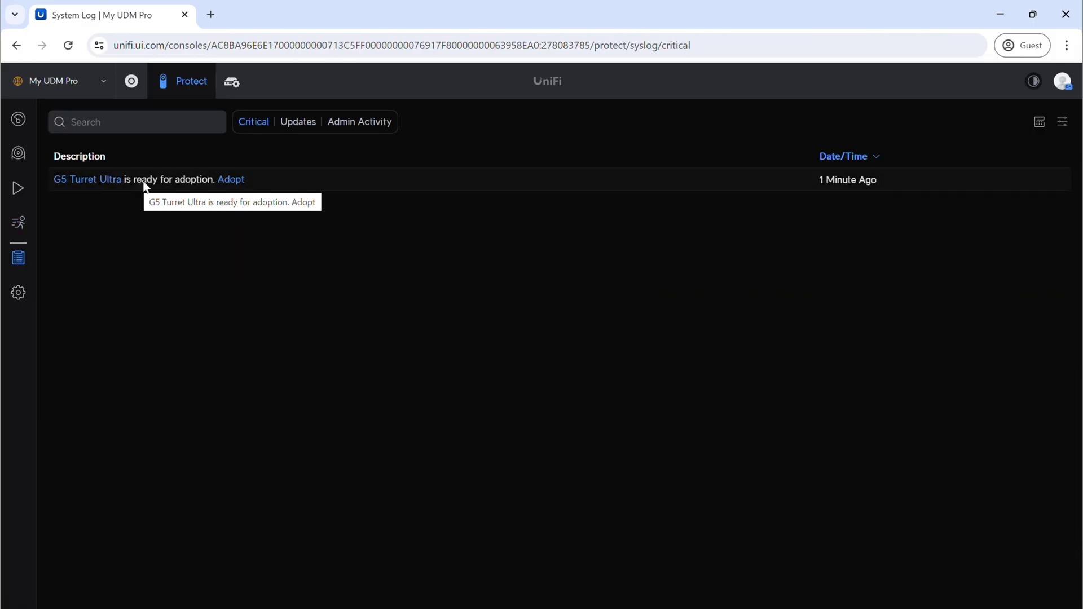
{"action": "left_click", "coordinate": [19, 294]}
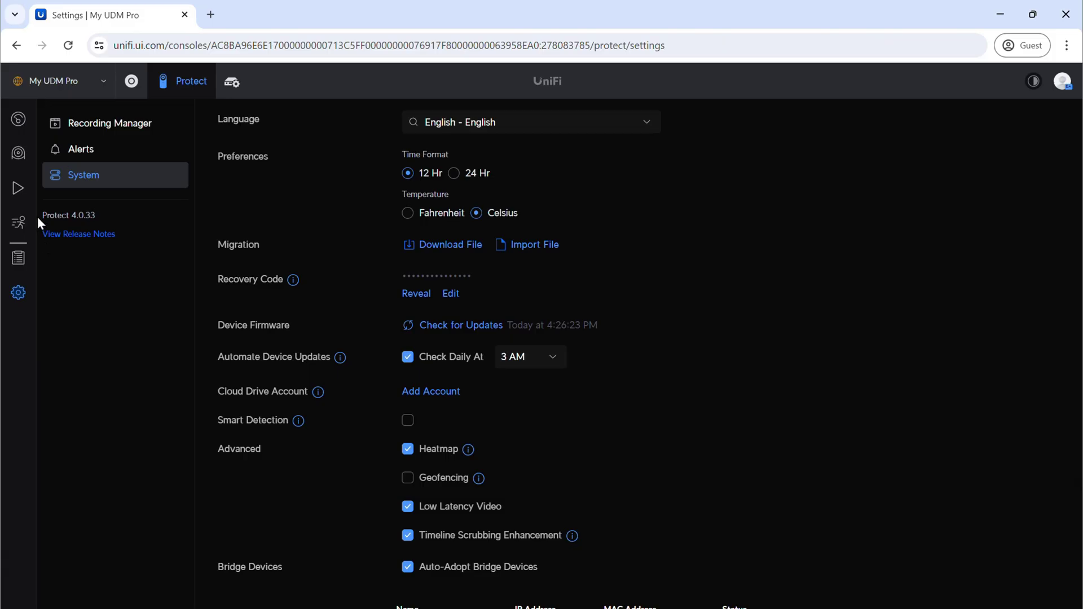
- Adopt the G5 Turret Ultra camera from the UniFi devices list and enable Smart Detection
{"action": "left_click", "coordinate": [18, 153]}
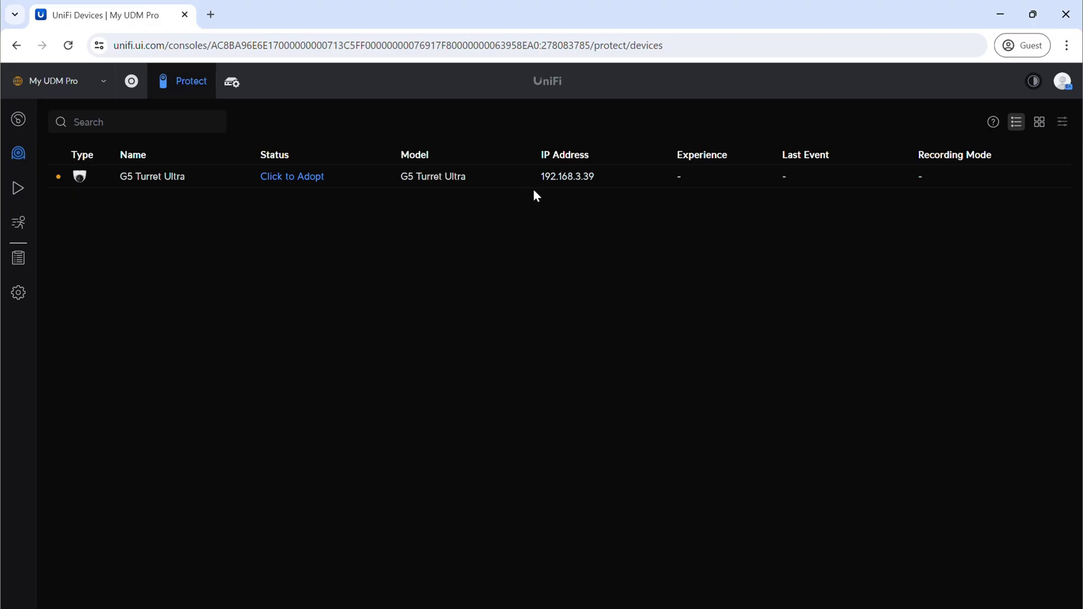
{"action": "left_click", "coordinate": [597, 186]}
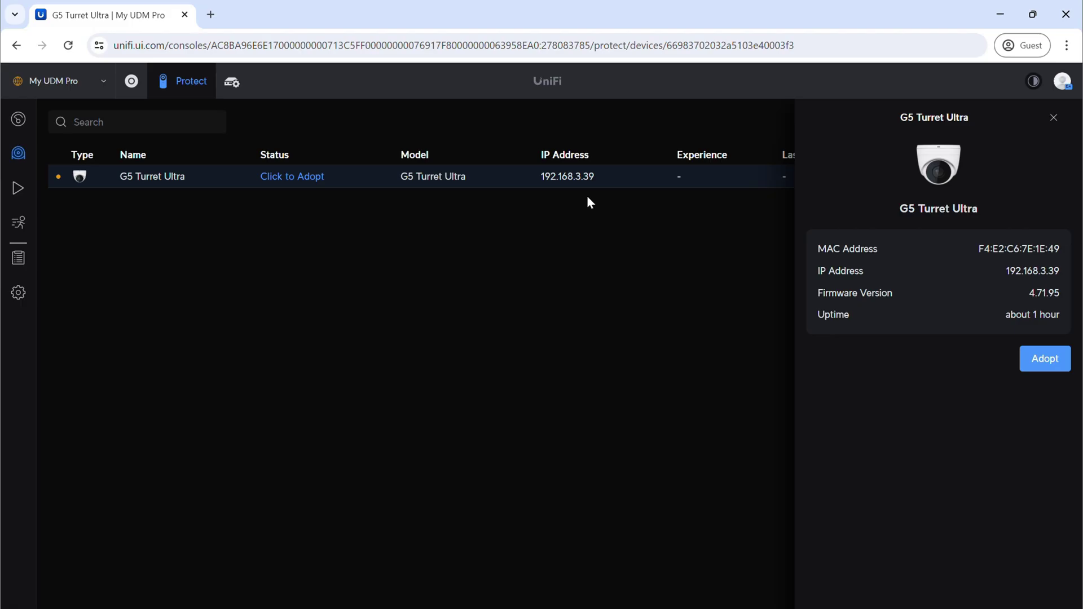
{"action": "left_click", "coordinate": [295, 177]}
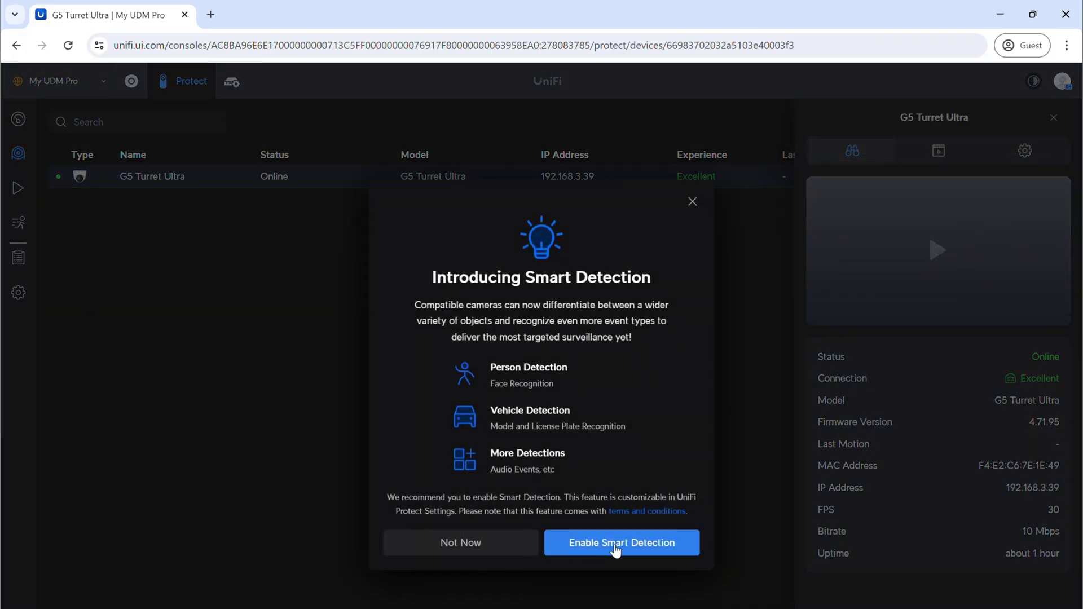
{"action": "left_click", "coordinate": [616, 549]}
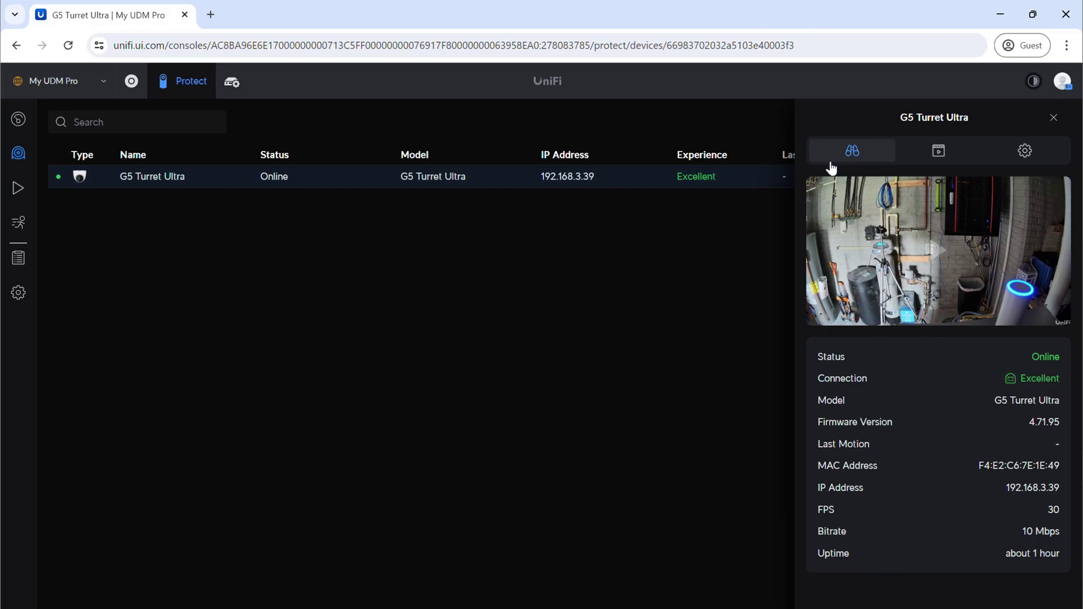
{"action": "left_click", "coordinate": [1053, 118]}
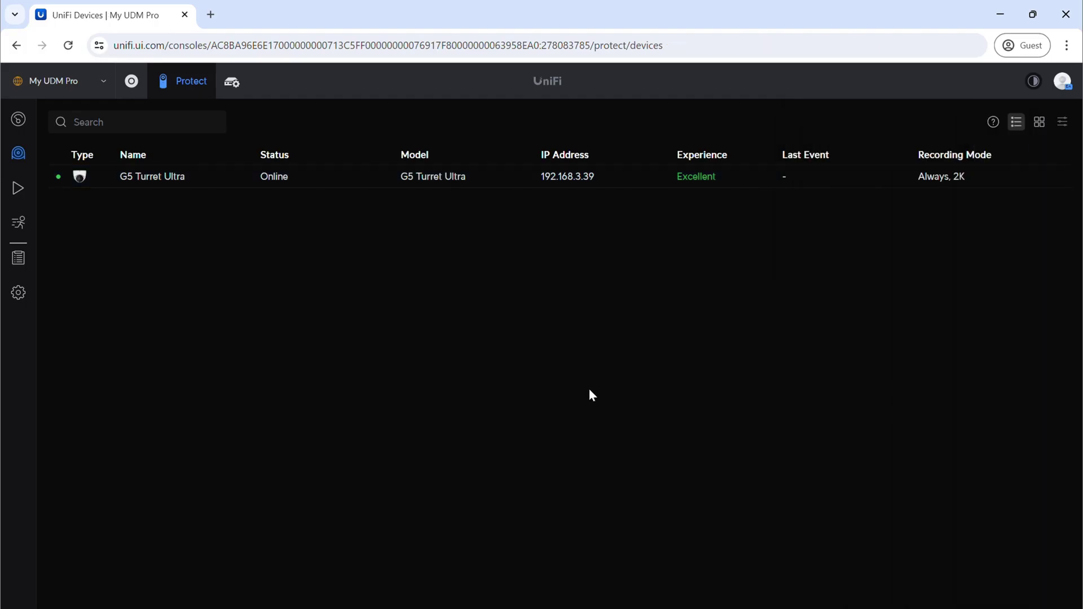
- Check the adopted camera's details, and examine the live view and camera capacity on the Protect dashboard
{"action": "left_click", "coordinate": [129, 180]}
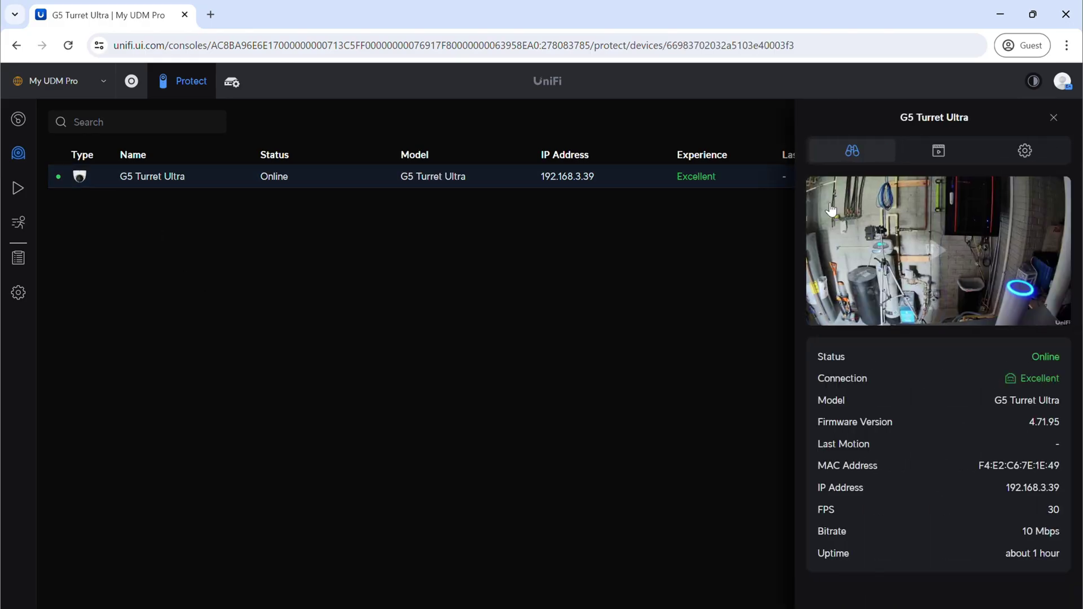
{"action": "left_click", "coordinate": [1053, 120]}
{"action": "left_click", "coordinate": [18, 119]}
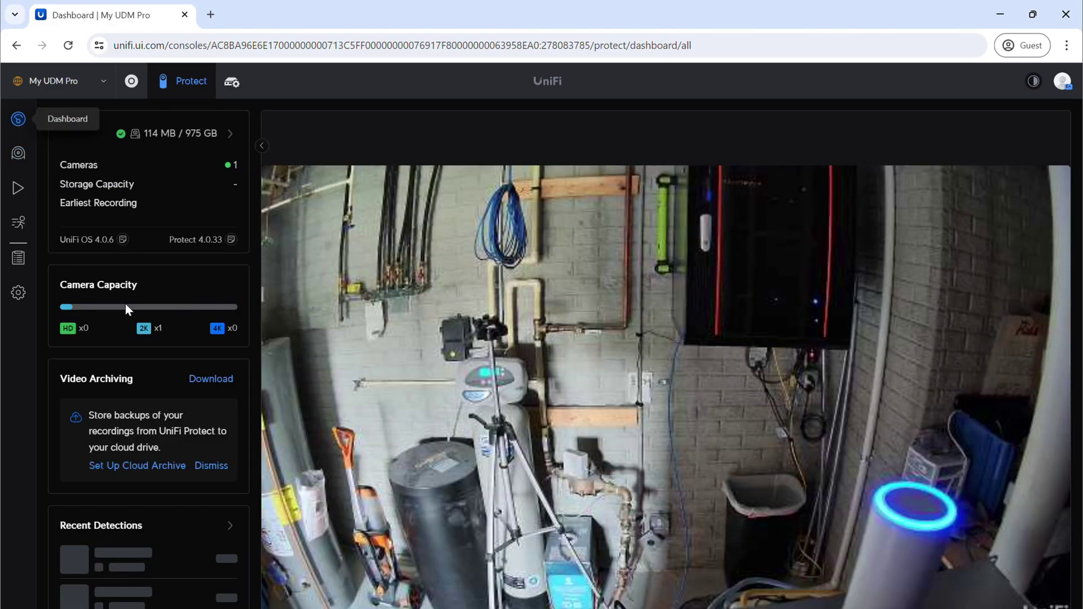
{"action": "mouse_move", "coordinate": [344, 401]}
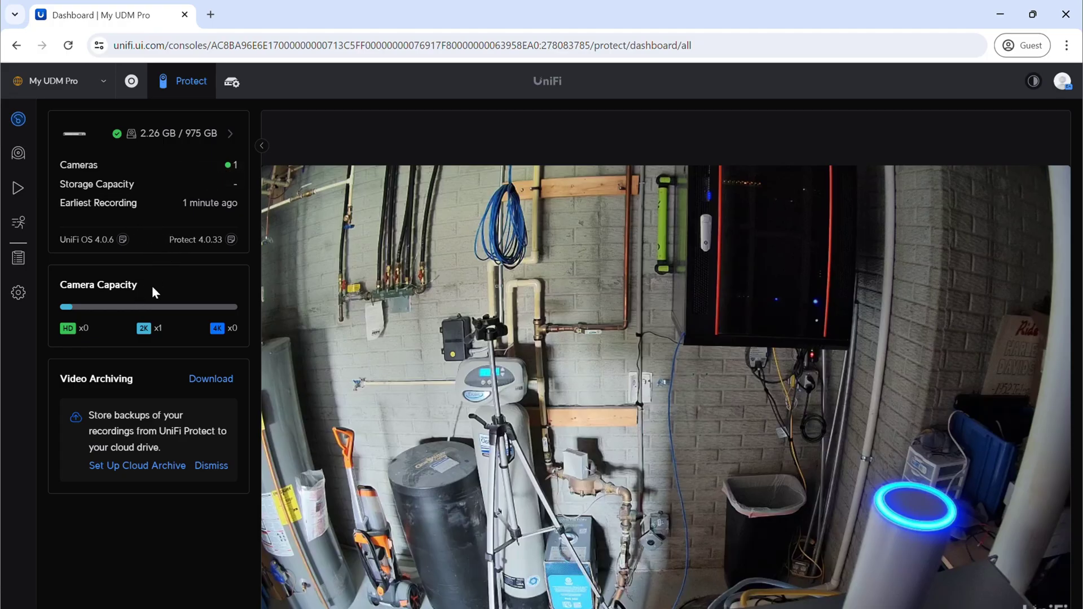
{"action": "mouse_move", "coordinate": [94, 306]}
- Rename the G5 Turret Ultra camera as "Basement Rack Camera" in its general settings
{"action": "left_click", "coordinate": [23, 159]}
{"action": "mouse_move", "coordinate": [80, 173]}
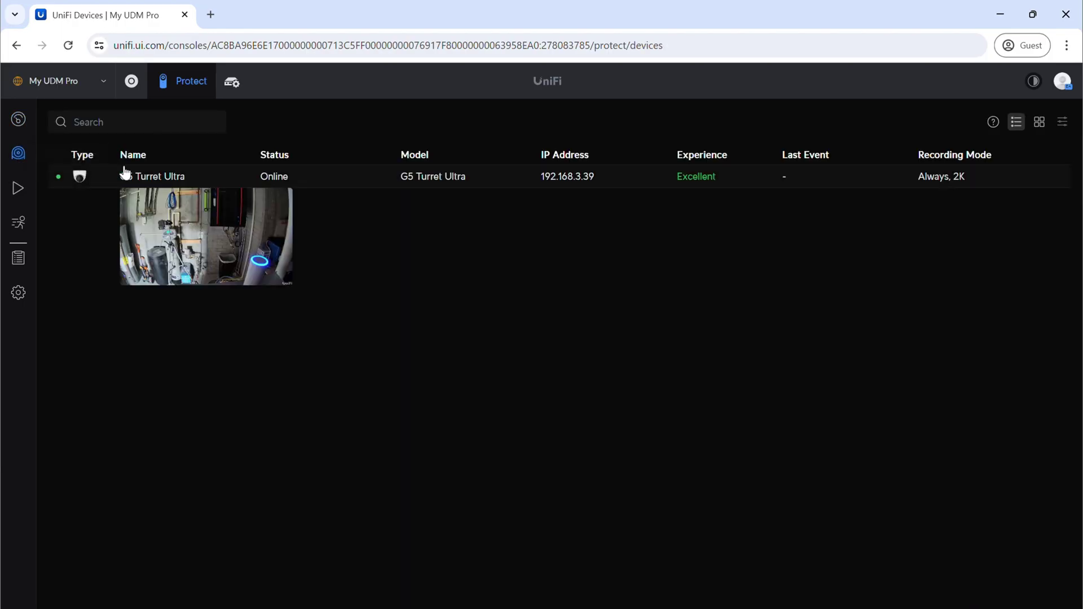
{"action": "left_click", "coordinate": [150, 180]}
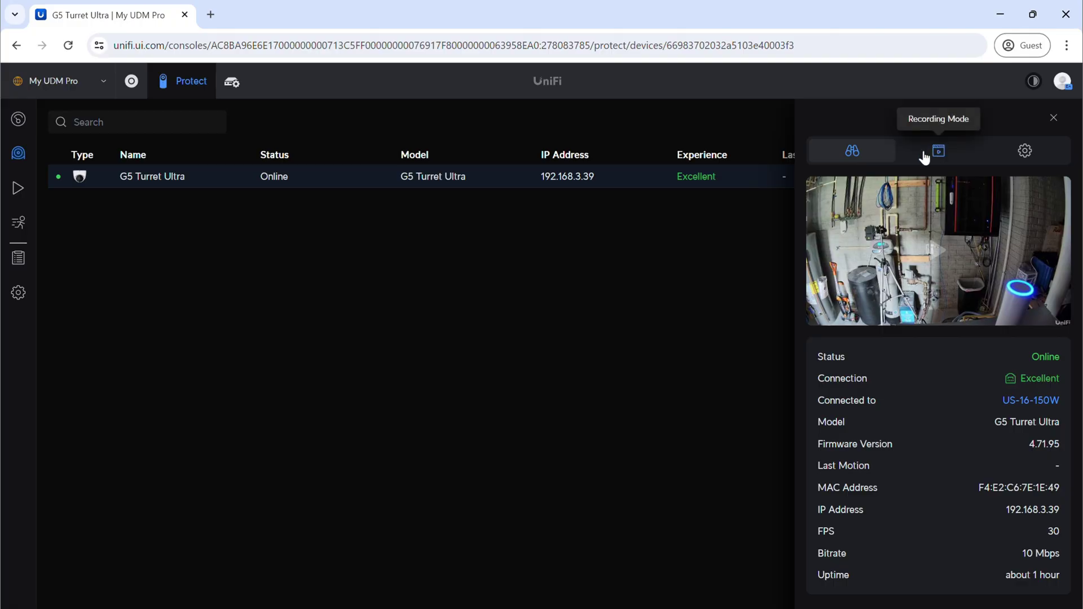
{"action": "left_click", "coordinate": [1026, 151]}
{"action": "scroll", "coordinate": [900, 486], "scroll_direction": "down", "scroll_amount": 2}
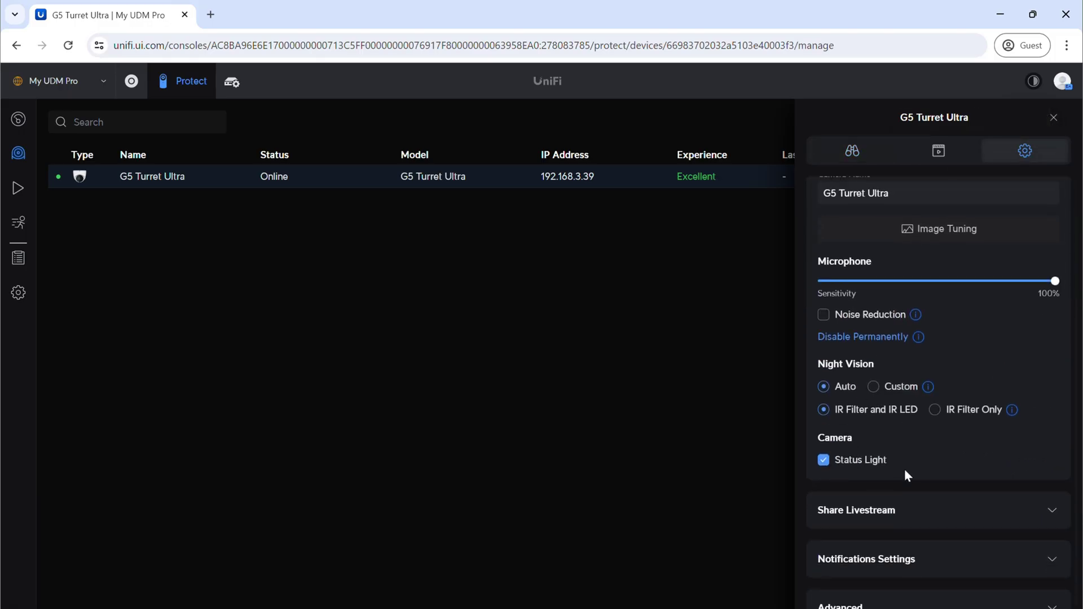
{"action": "scroll", "coordinate": [926, 505], "scroll_direction": "up", "scroll_amount": 2}
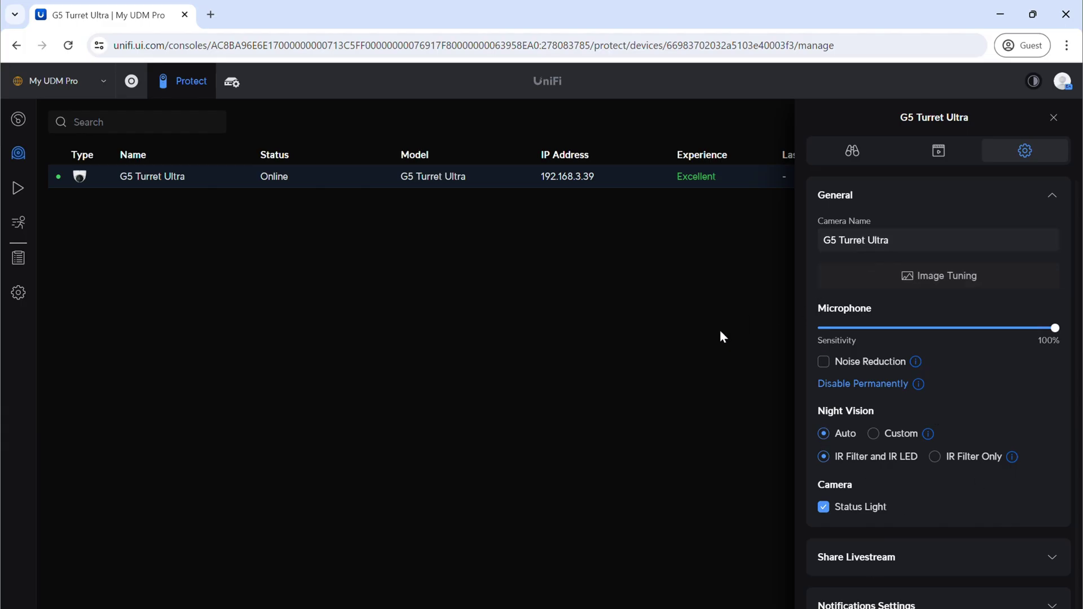
{"action": "triple_click", "coordinate": [893, 240]}
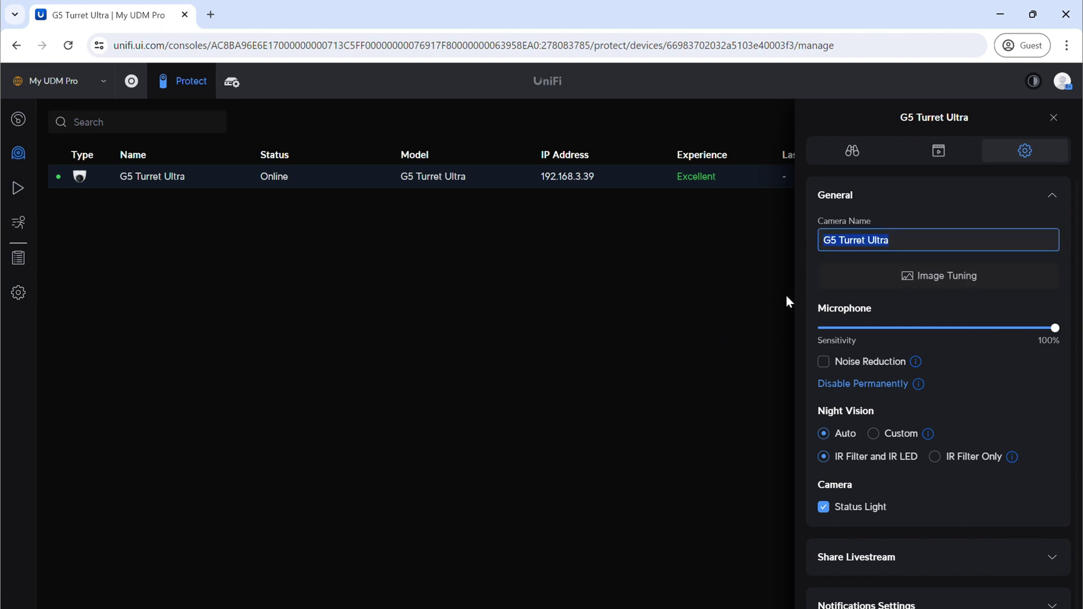
{"action": "type", "text": "Base"}
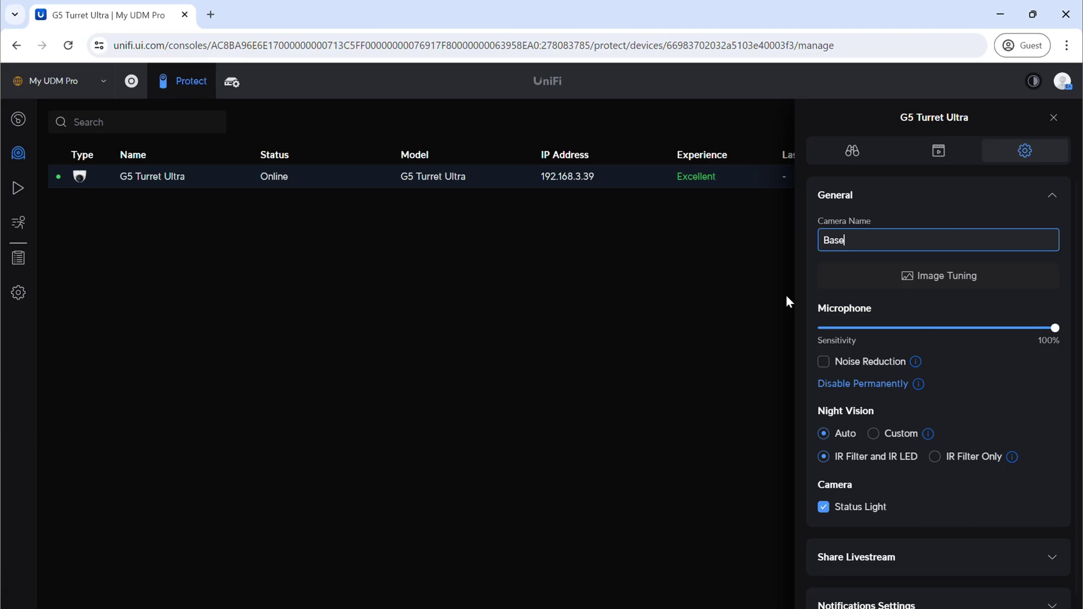
{"action": "type", "text": "ment Rack Camera"}
{"action": "key", "text": "Return"}
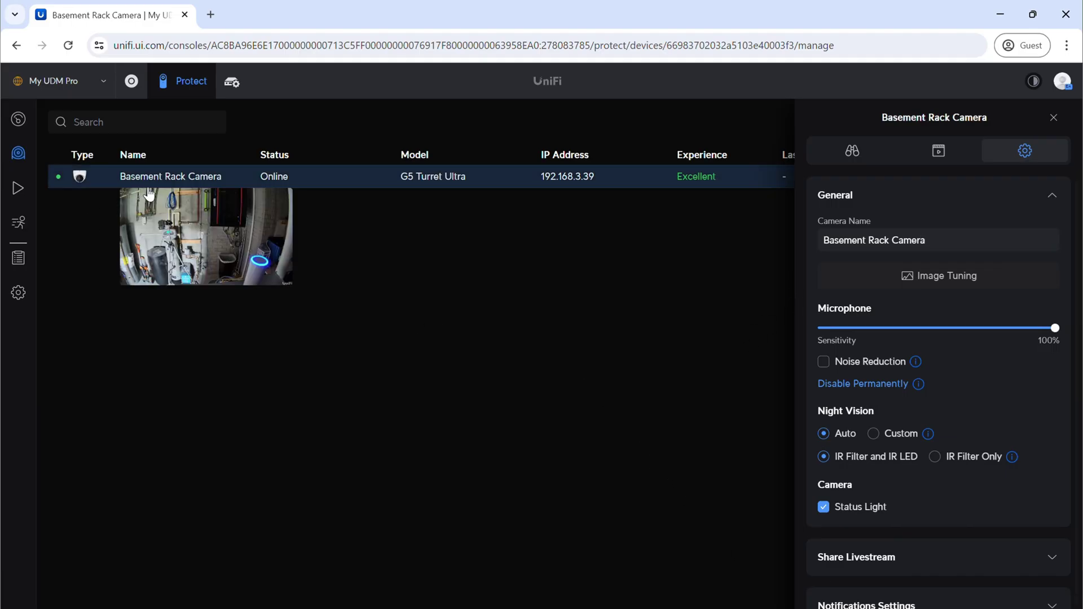
{"action": "left_click", "coordinate": [1052, 119]}
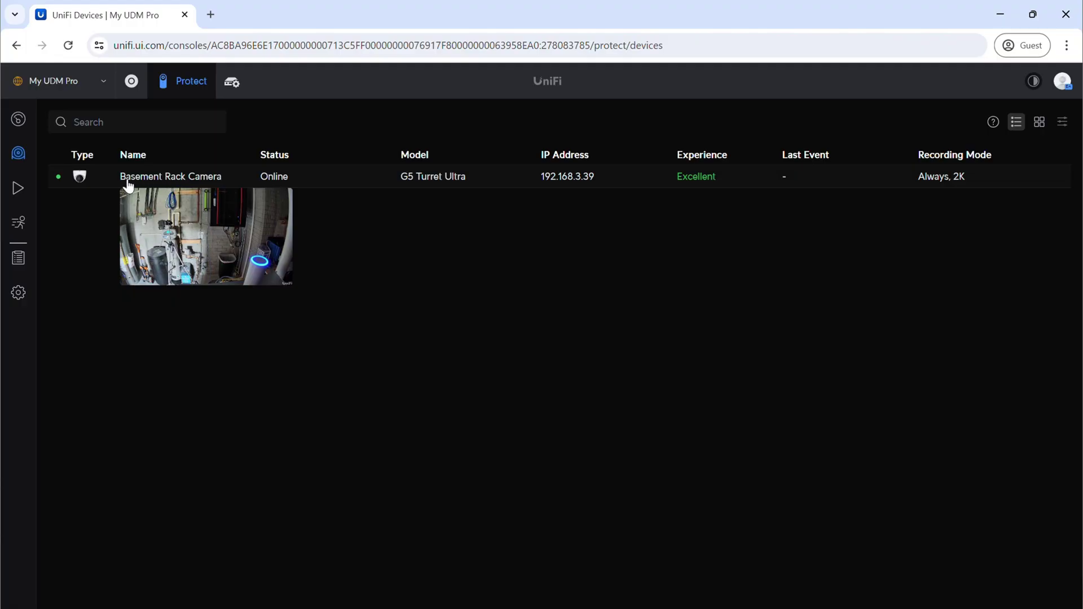
- Review the renamed camera in the device list, playback and detections, plus the system log, settings and dashboard
{"action": "mouse_move", "coordinate": [193, 184]}
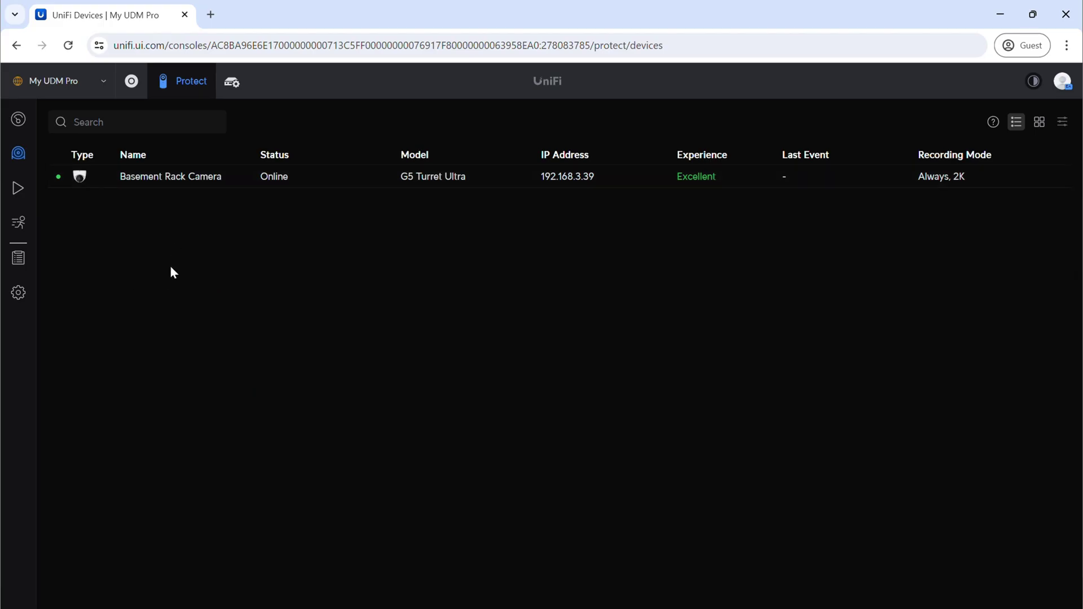
{"action": "left_click", "coordinate": [17, 188]}
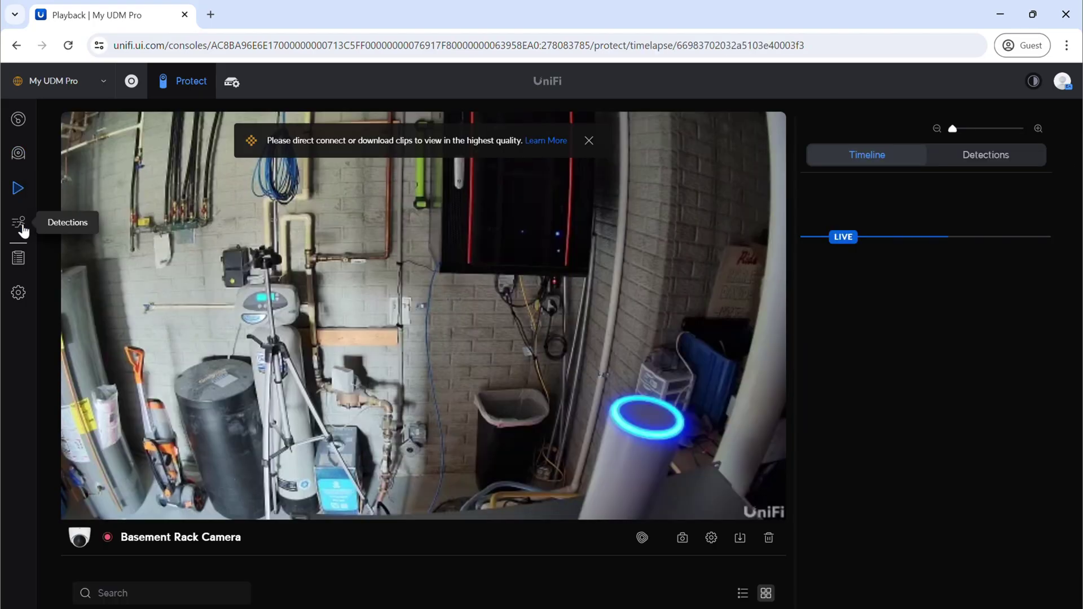
{"action": "left_click", "coordinate": [25, 229]}
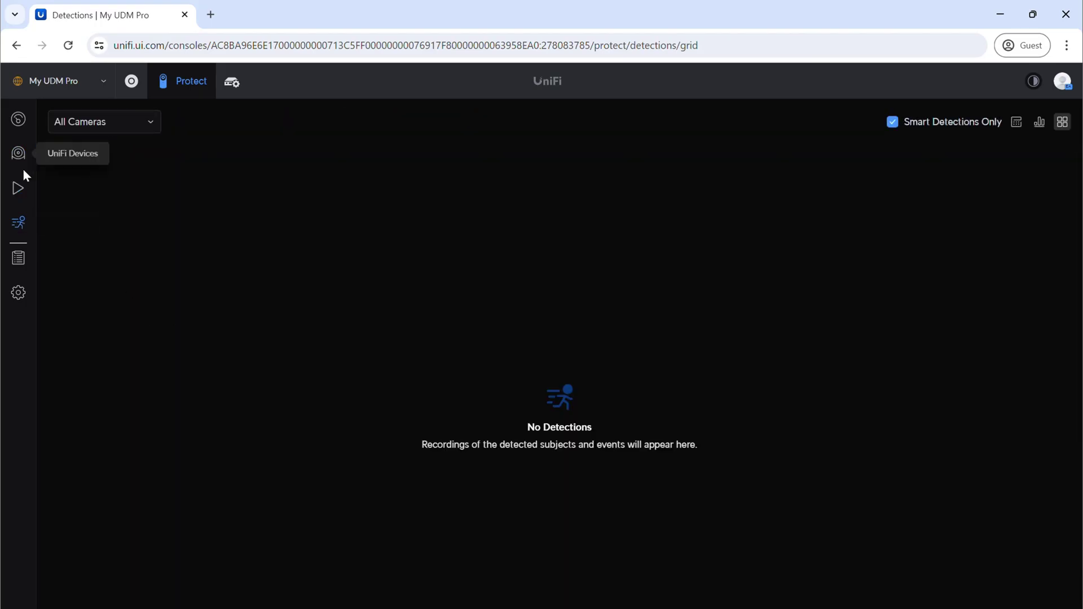
{"action": "left_click", "coordinate": [19, 153]}
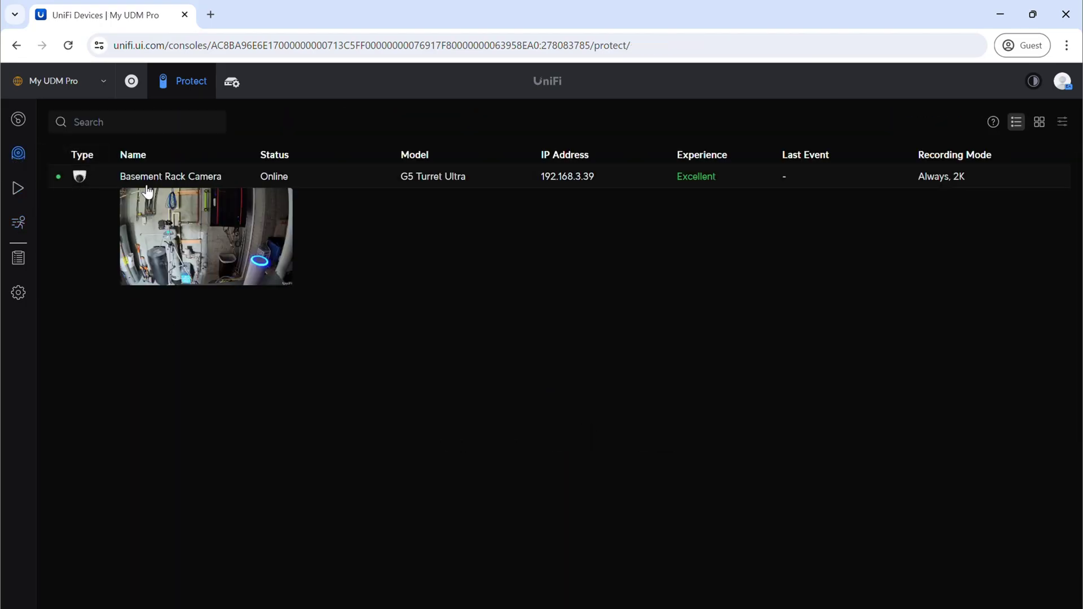
{"action": "left_click", "coordinate": [20, 259]}
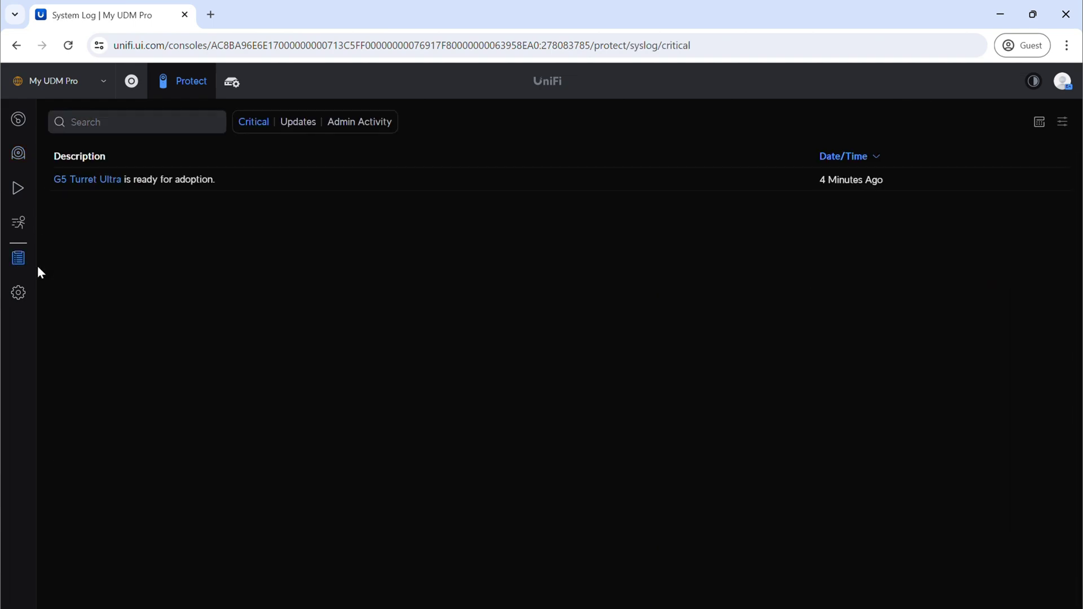
{"action": "left_click", "coordinate": [18, 295]}
{"action": "left_click", "coordinate": [18, 120]}
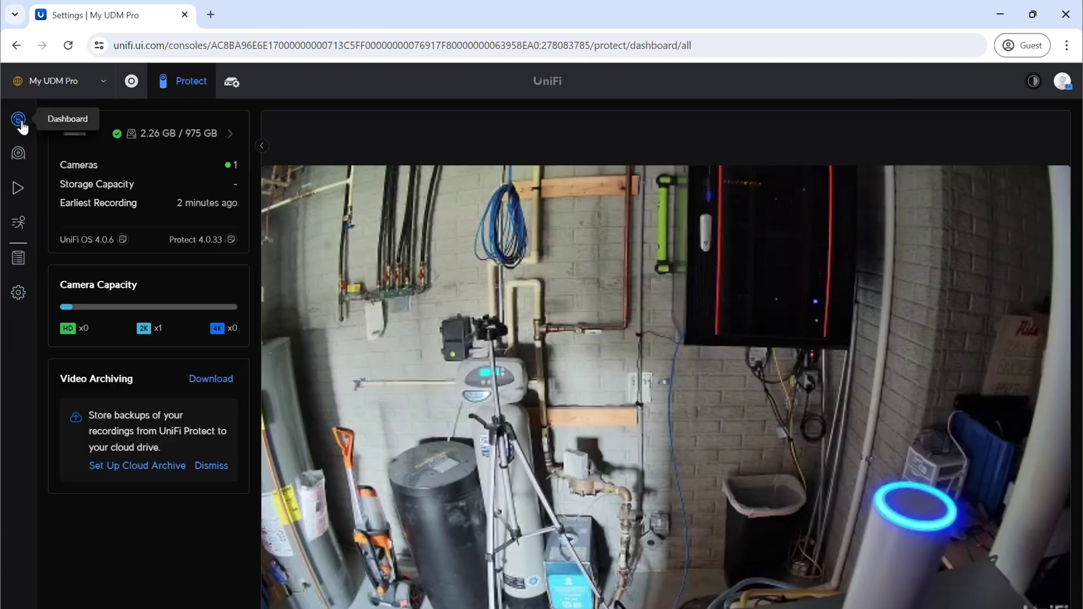